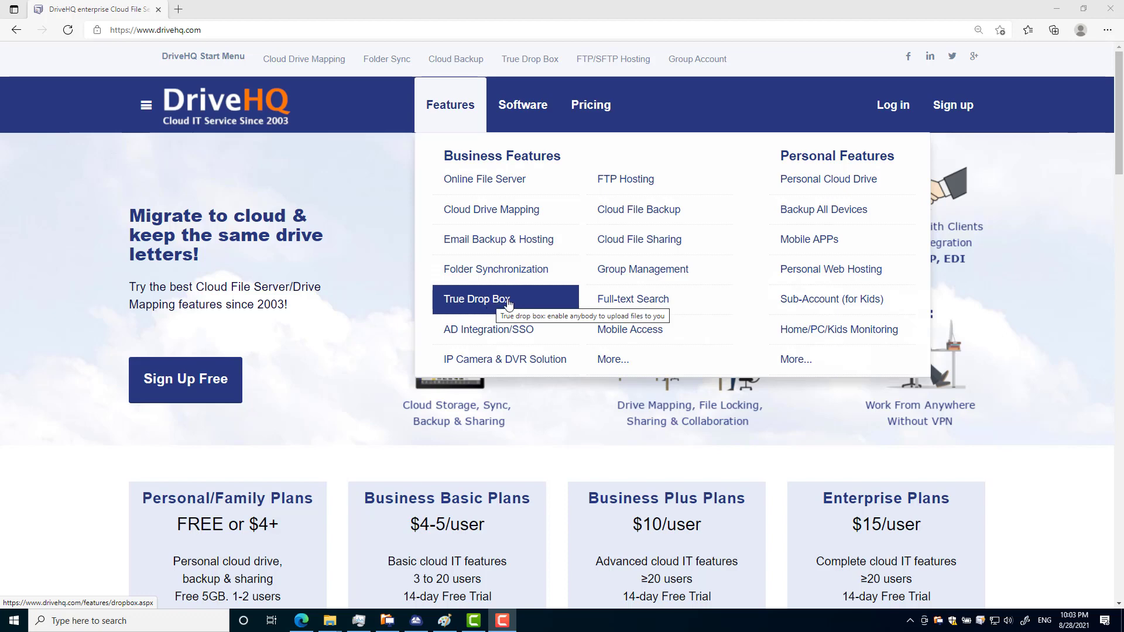
# Step: Open the True Drop Box feature page and scroll through its description
pyautogui.click(492, 301)
pyautogui.scroll(-3, 728, 327)
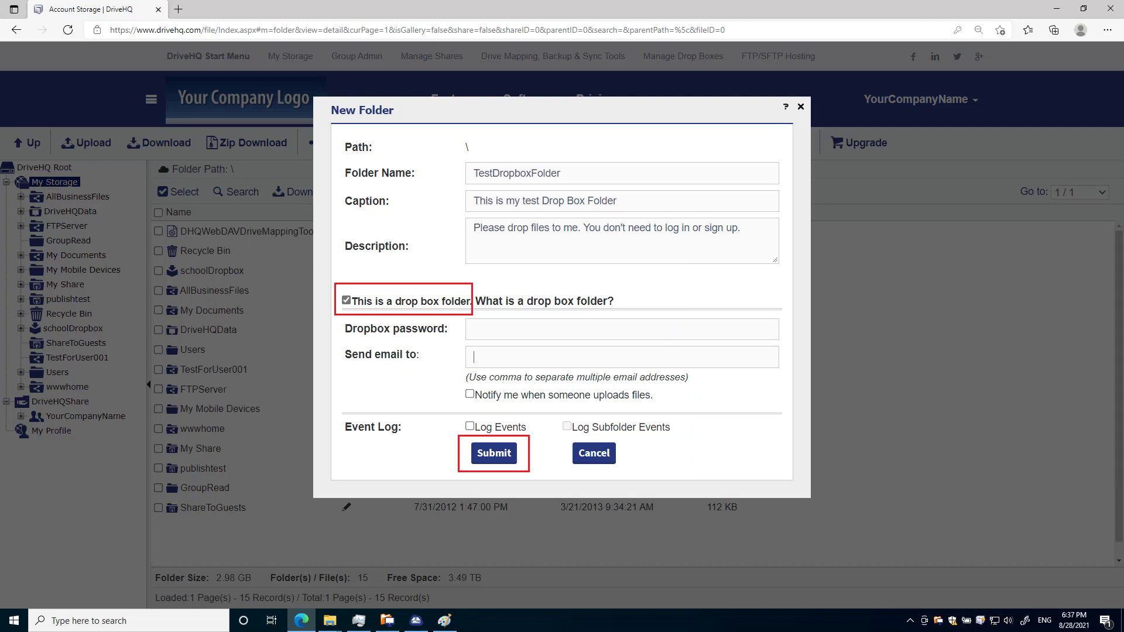
# Step: Submit the TestDropboxFolder settings as a drop box folder to get its URL and embed code
pyautogui.press('Return')
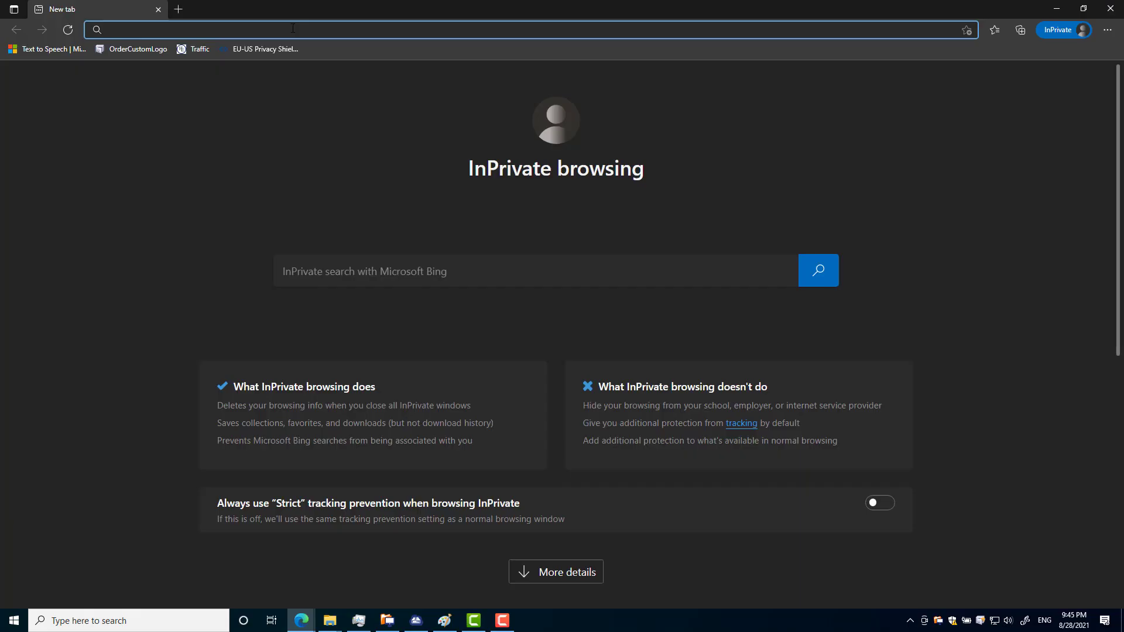
# Step: Open the drop box URL privately and enter the visitor's name, phone number and e-mail address
pyautogui.write('https://www.drivehq.com/Dropbox/Dropbox.aspx?DropboxID=344479071')
pyautogui.press('Return')
pyautogui.click(476, 223)
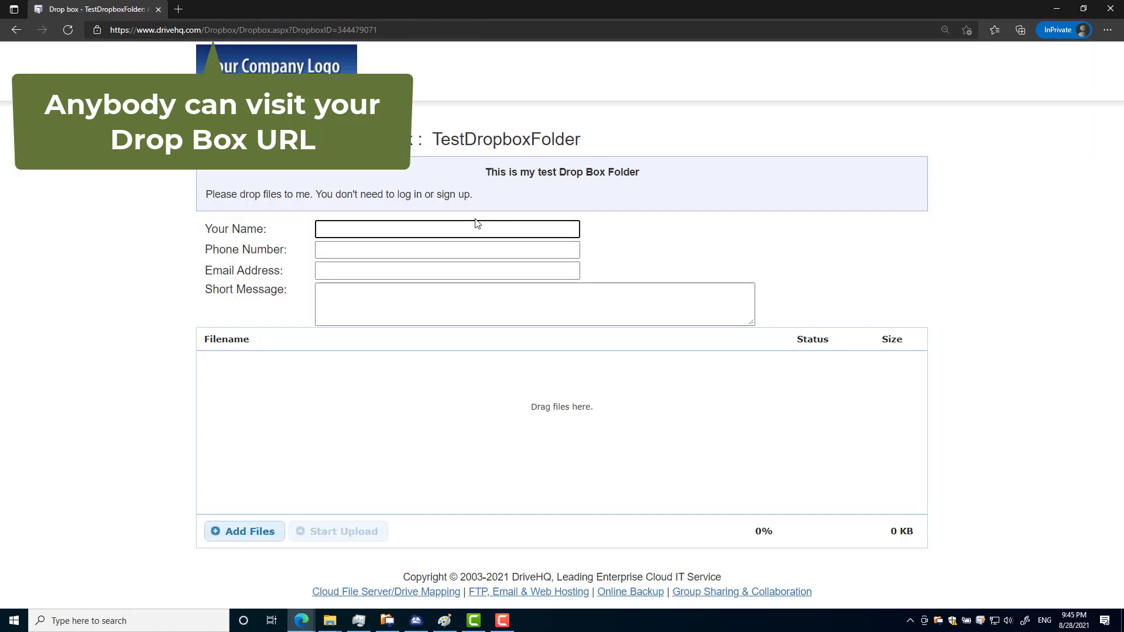
pyautogui.write('Dave')
pyautogui.press('Tab')
pyautogui.write('888-888-9999')
pyautogui.press('Tab')
pyautogui.write('dave@company.com')
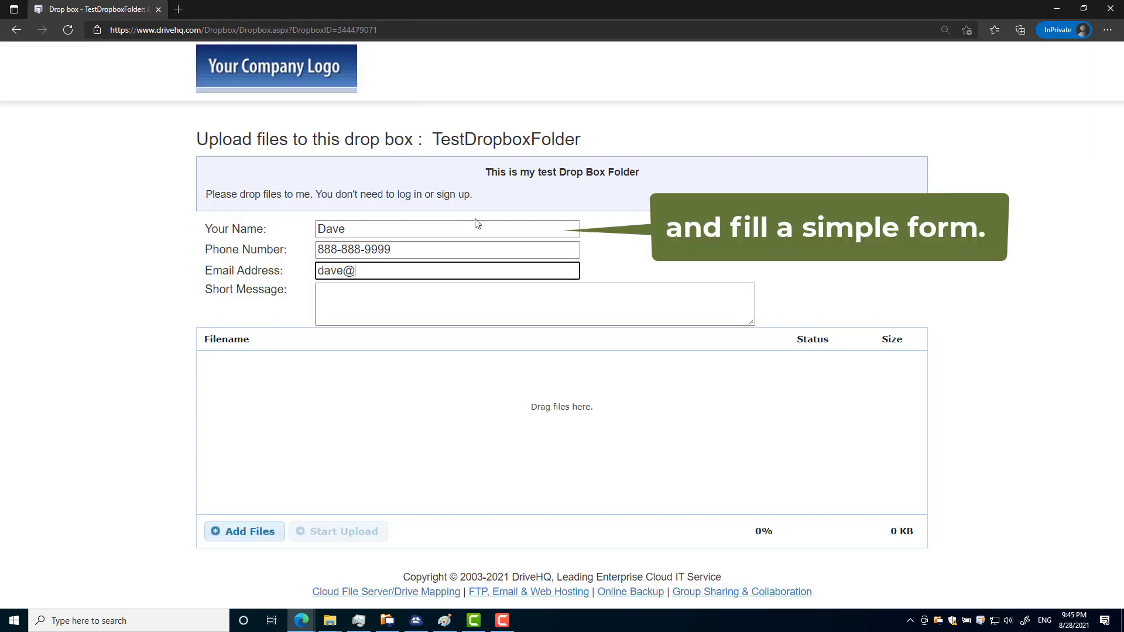
pyautogui.press('Tab')
# Step: Add a short message, then upload the four selected C:\Newtemp files to the drop box
pyautogui.write("Dave's files")
pyautogui.click(331, 620)
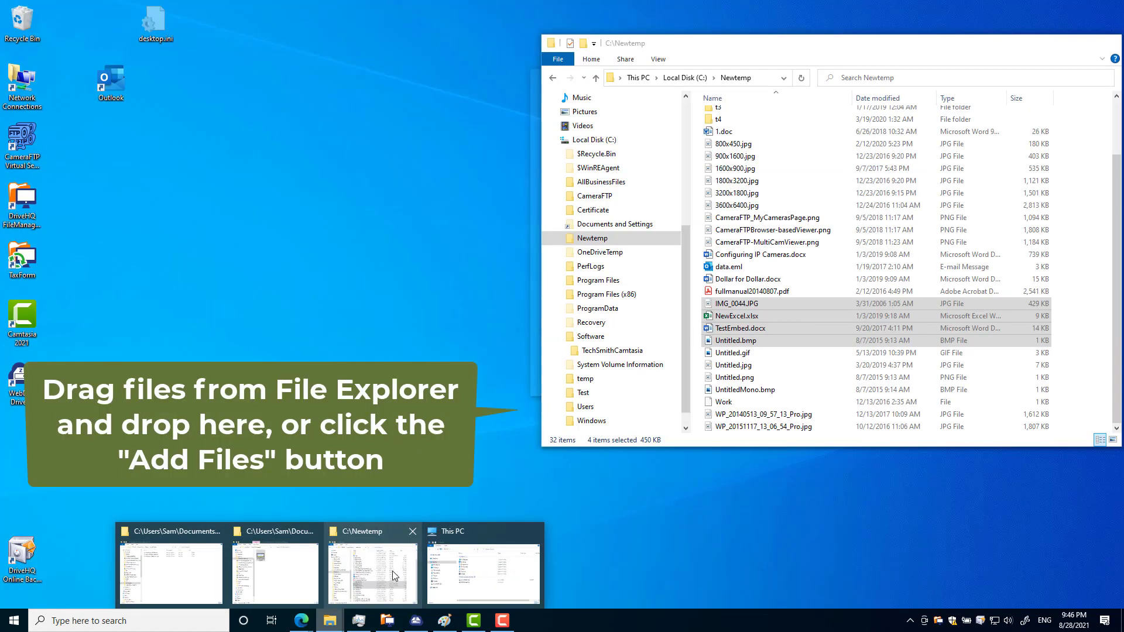
pyautogui.click(375, 544)
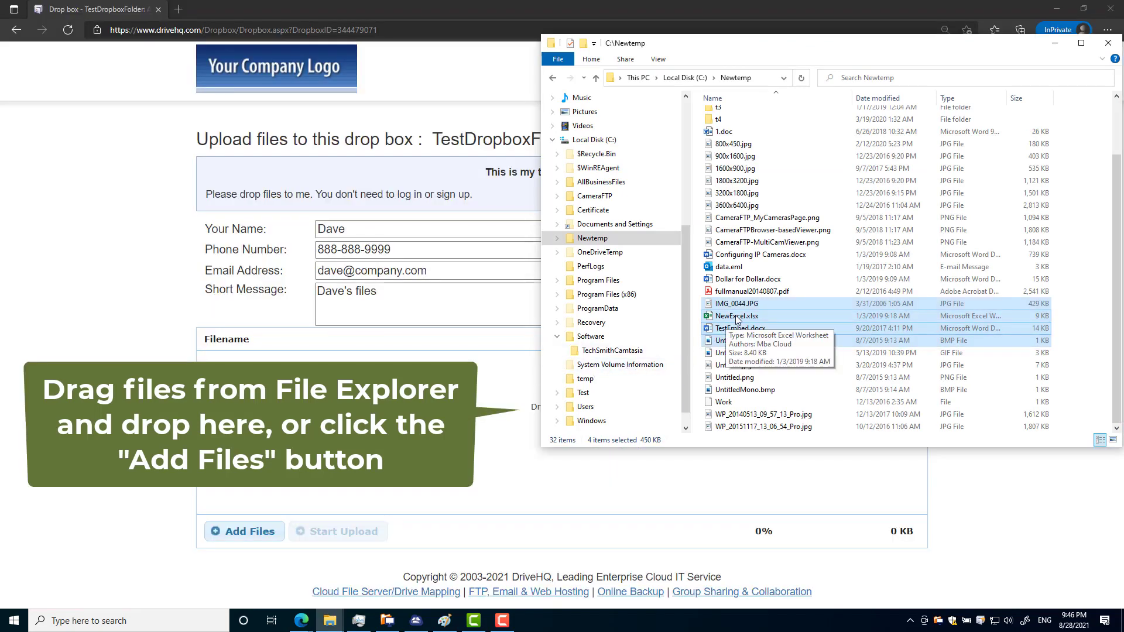
pyautogui.moveTo(735, 316); pyautogui.dragTo(439, 452)
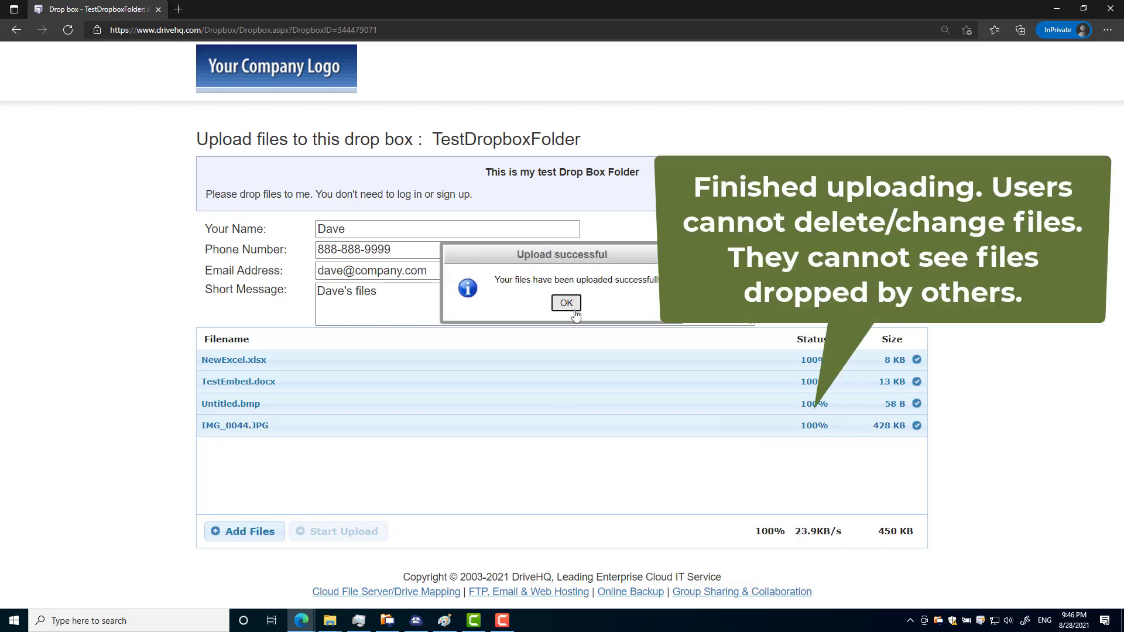
pyautogui.press('Return')
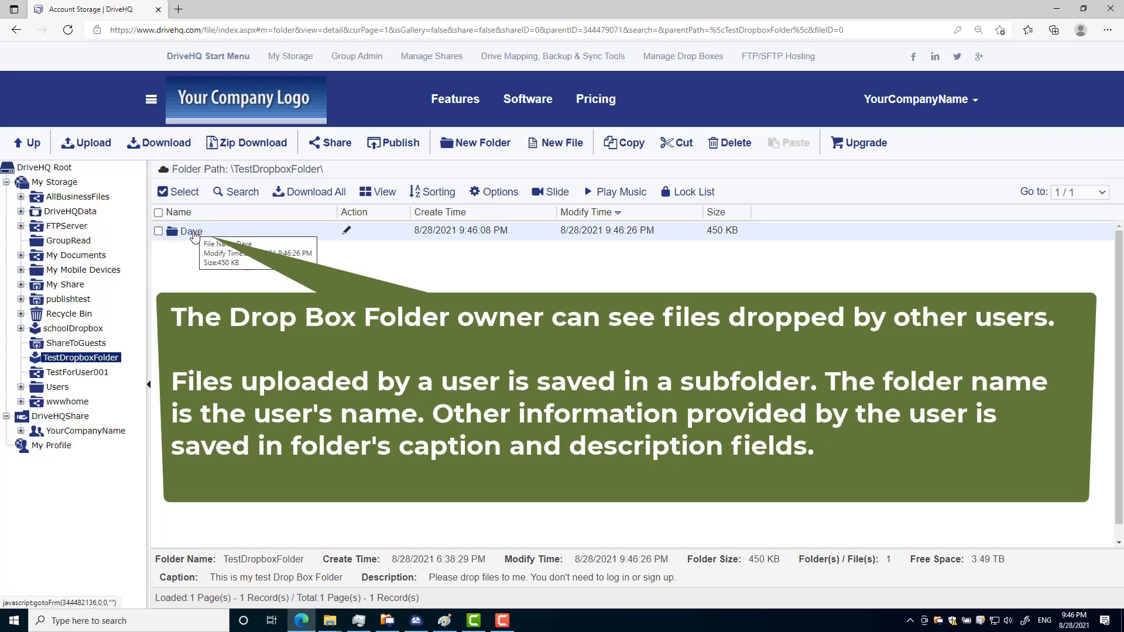
# Step: Open the visitor's subfolder inside TestDropboxFolder to see the four uploaded files
pyautogui.click(193, 233)
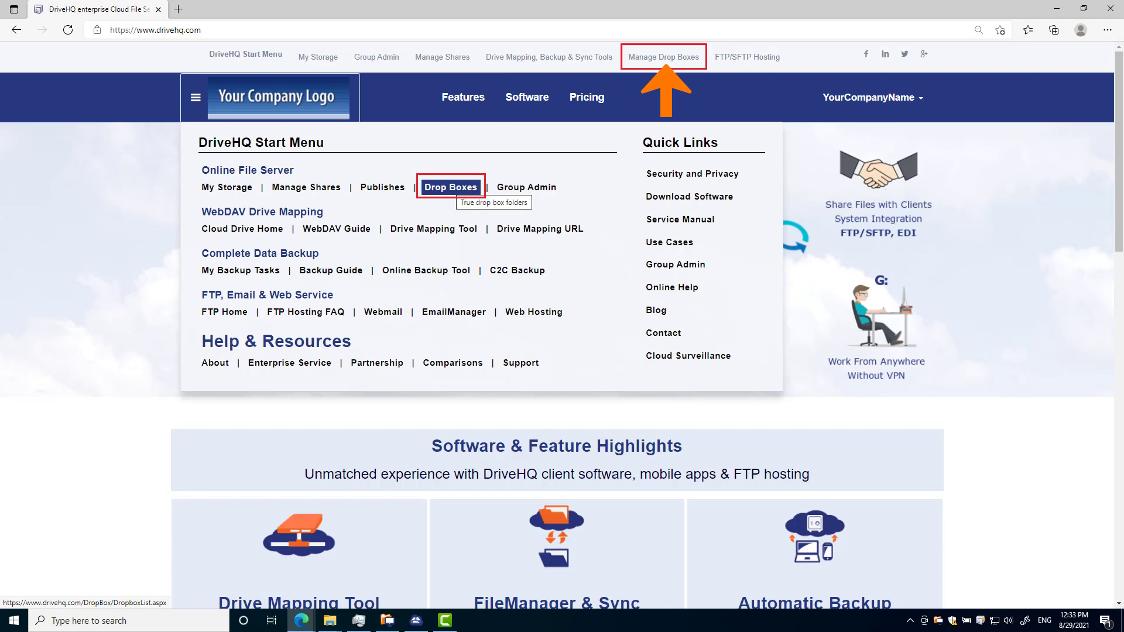
# Step: Choose Drop Boxes from the Start Menu to list the account's drop box folders
pyautogui.click(450, 187)
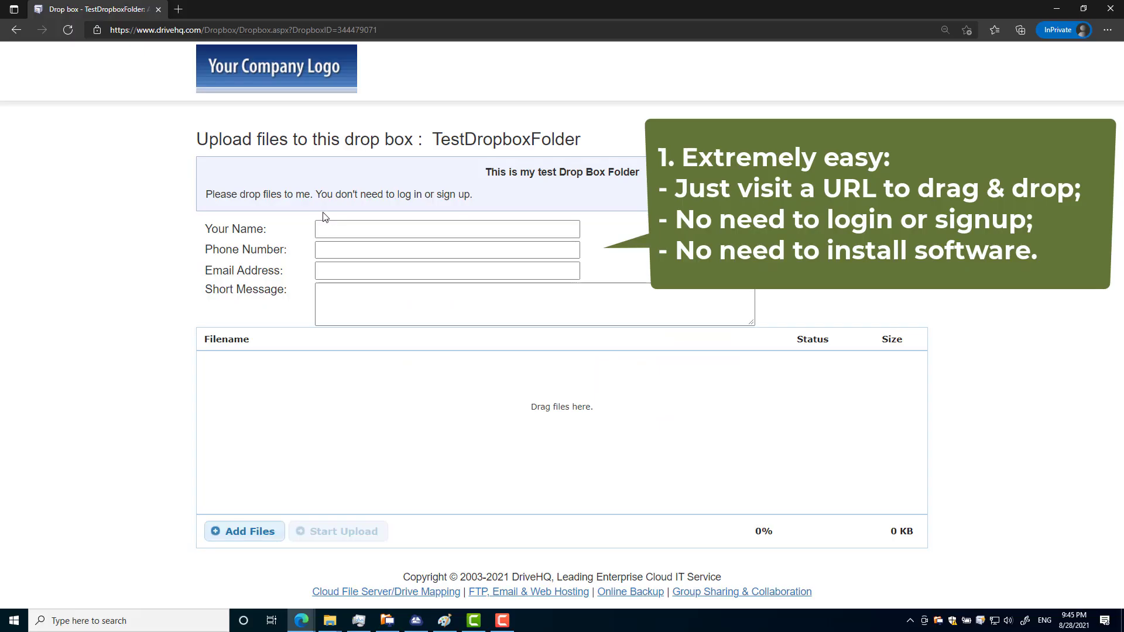
# Step: Enter the visitor's name and phone number on the upload form and begin the e-mail address
pyautogui.click(324, 228)
pyautogui.write('Da')
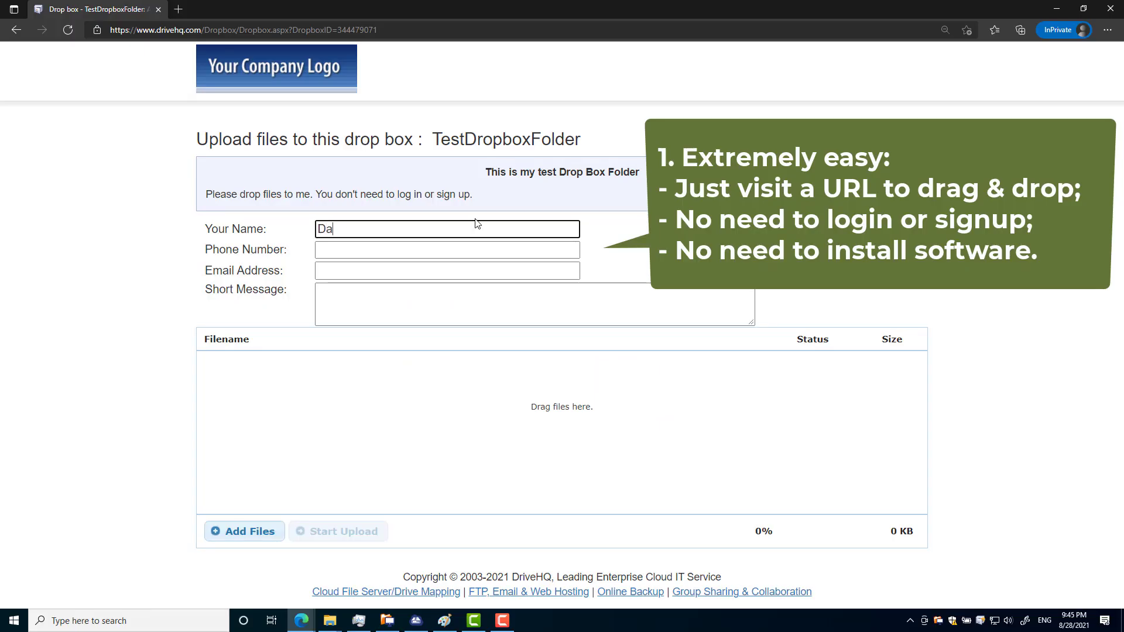
pyautogui.write('ve')
pyautogui.press('Tab')
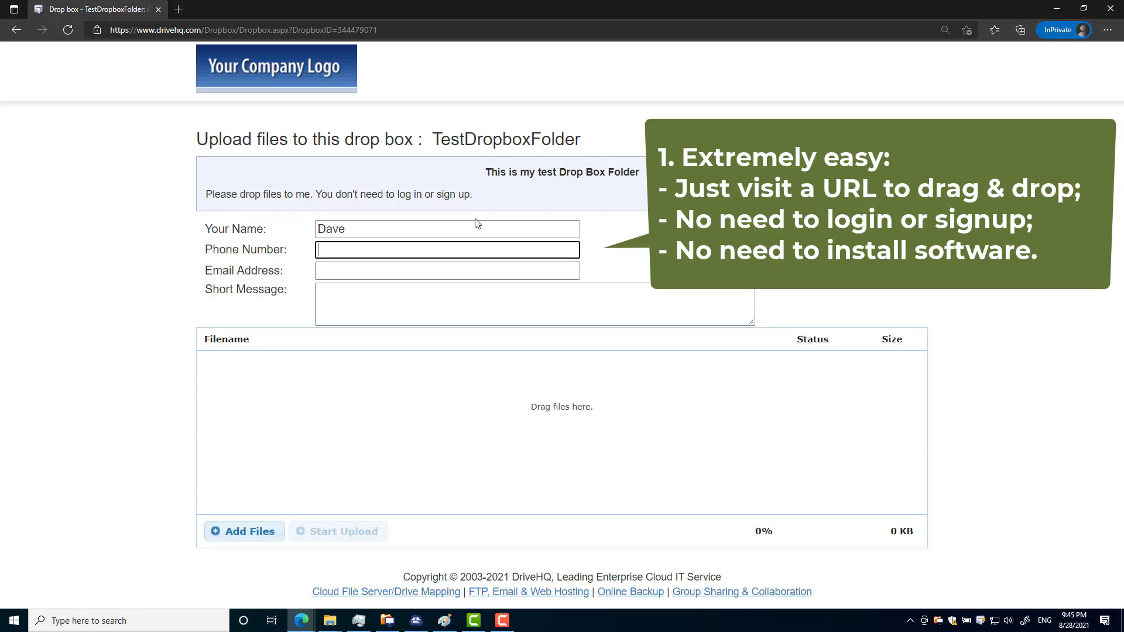
pyautogui.write('888-888-9999')
pyautogui.press('Tab')
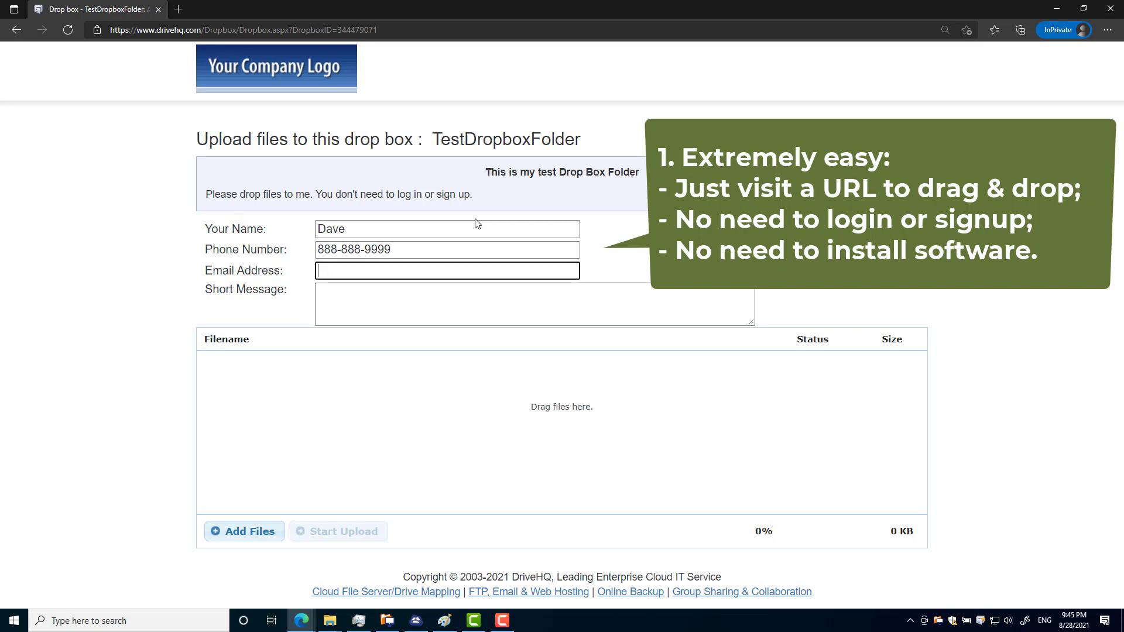
pyautogui.write('david')
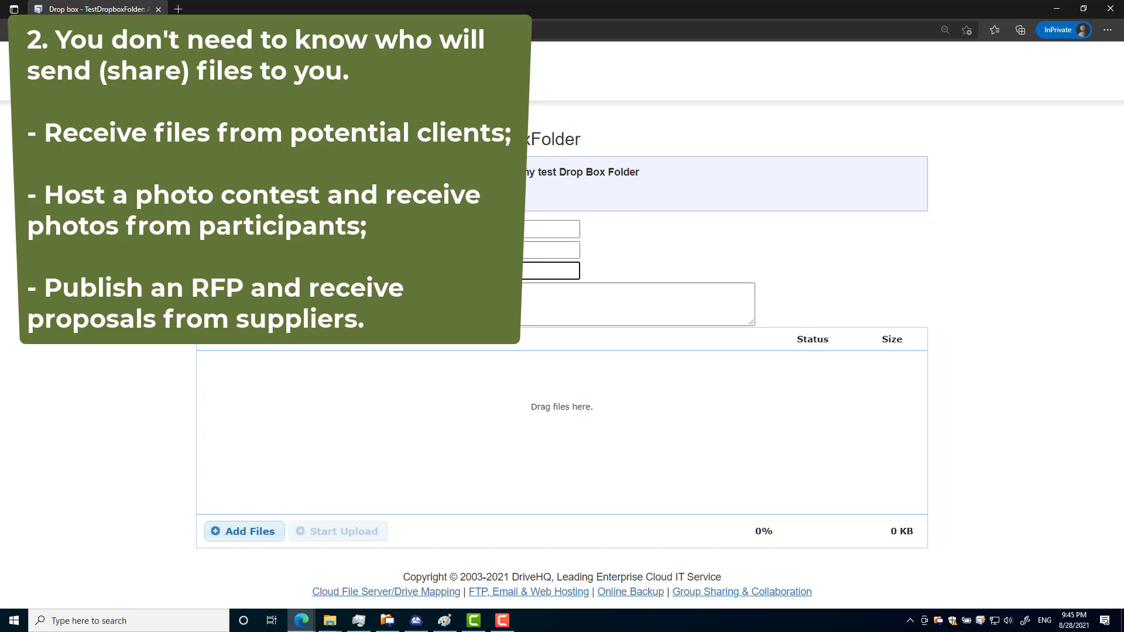
# Step: Queue the four C:\Newtemp files on the drop box page and start uploading them
pyautogui.press('Tab')
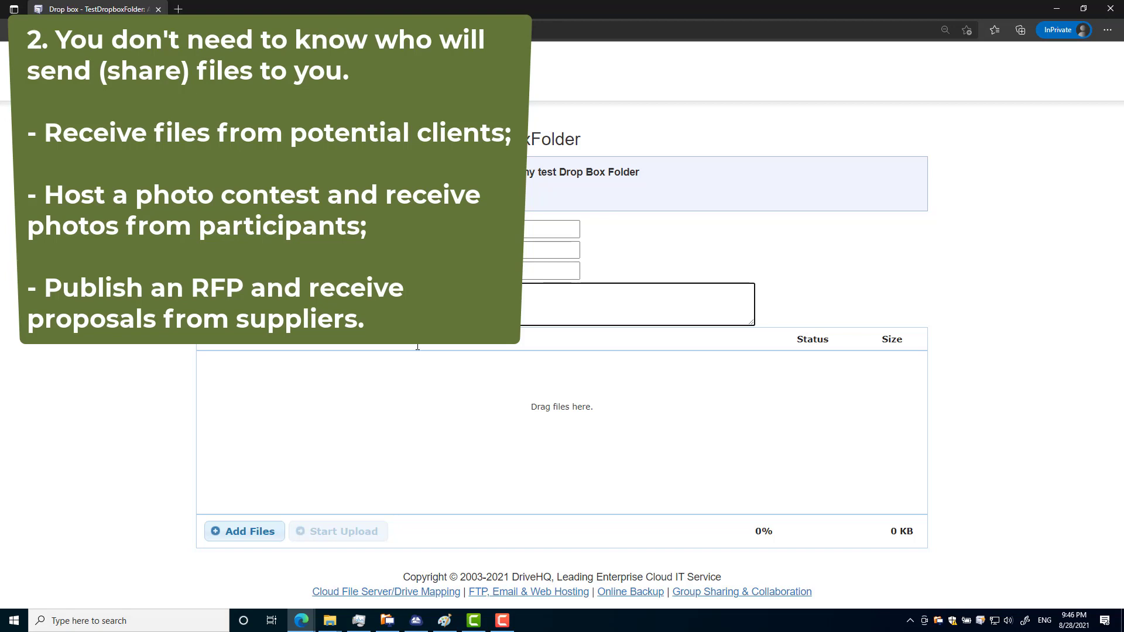
pyautogui.moveTo(330, 620)
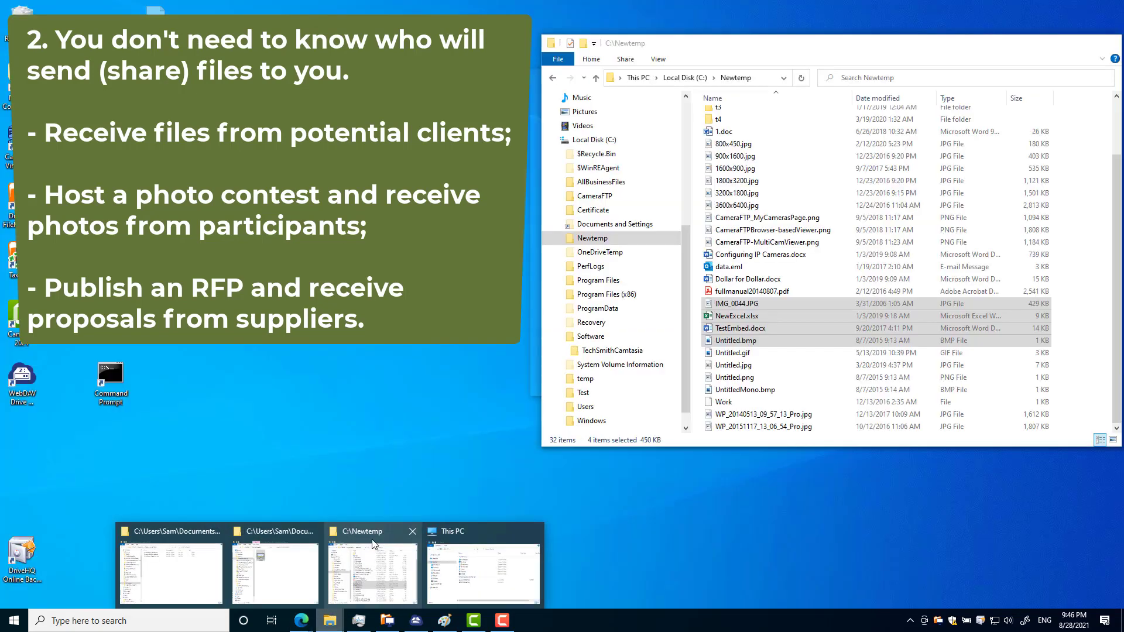
pyautogui.click(373, 544)
pyautogui.moveTo(732, 341); pyautogui.dragTo(443, 452)
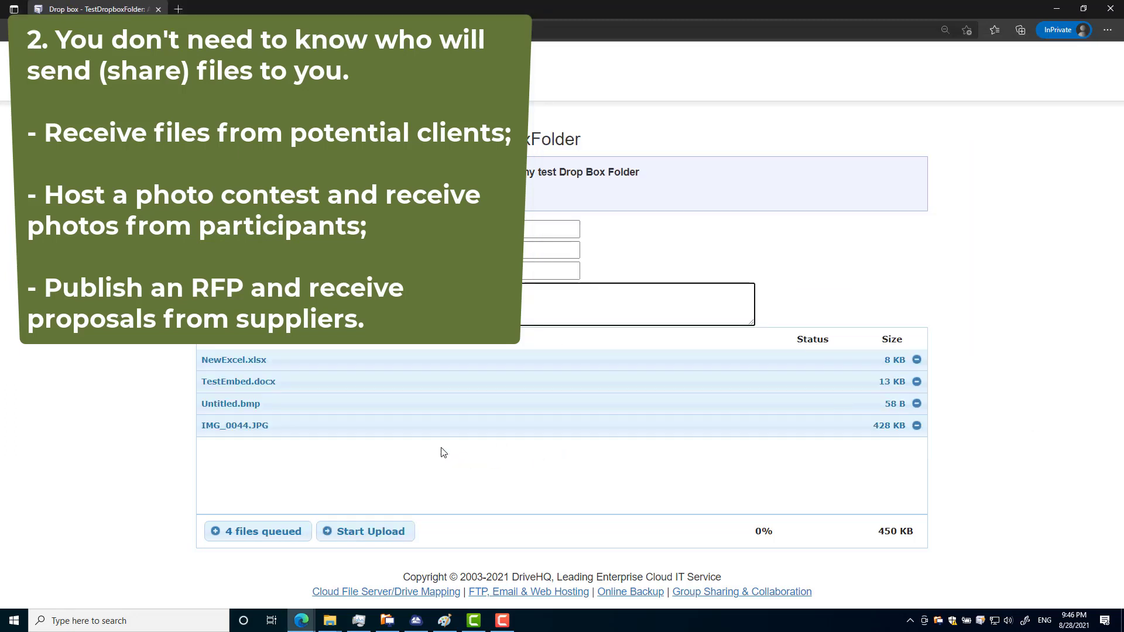
pyautogui.click(368, 532)
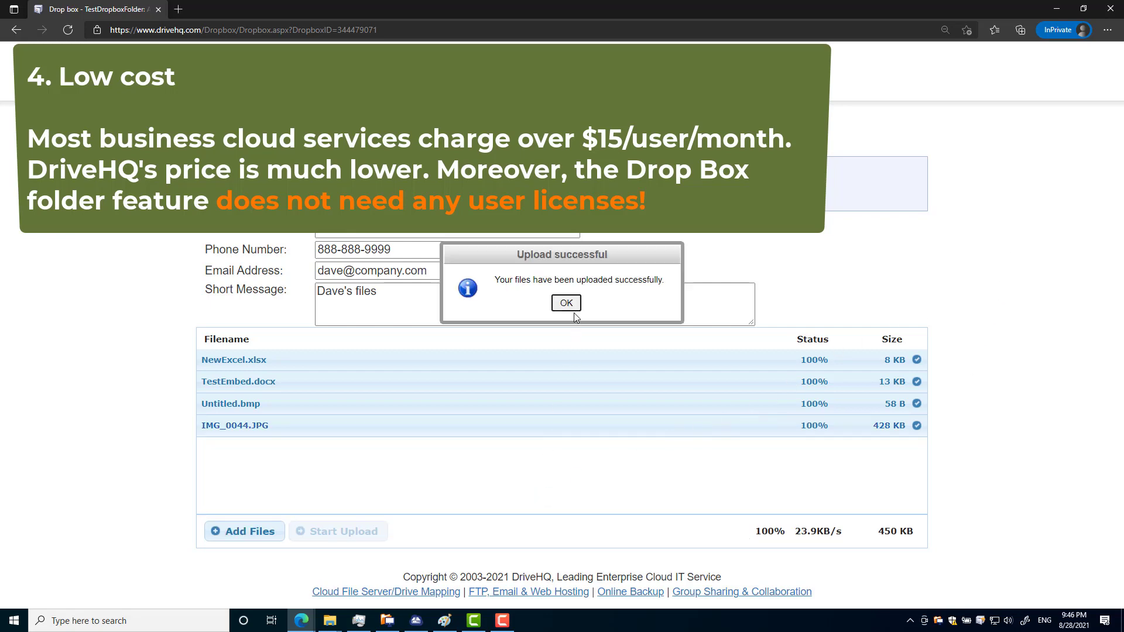
# Step: Acknowledge the 'Upload successful' notice once all four files finish uploading
pyautogui.click(567, 303)
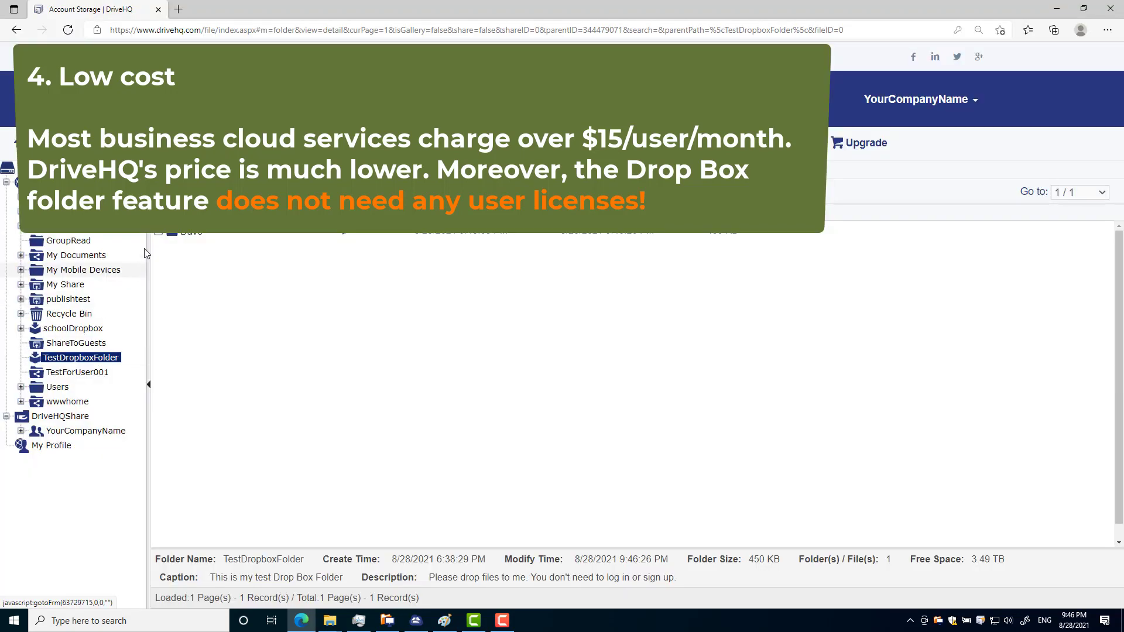
# Step: Open the visitor's 450 KB subfolder in TestDropboxFolder to list its four files
pyautogui.click(195, 234)
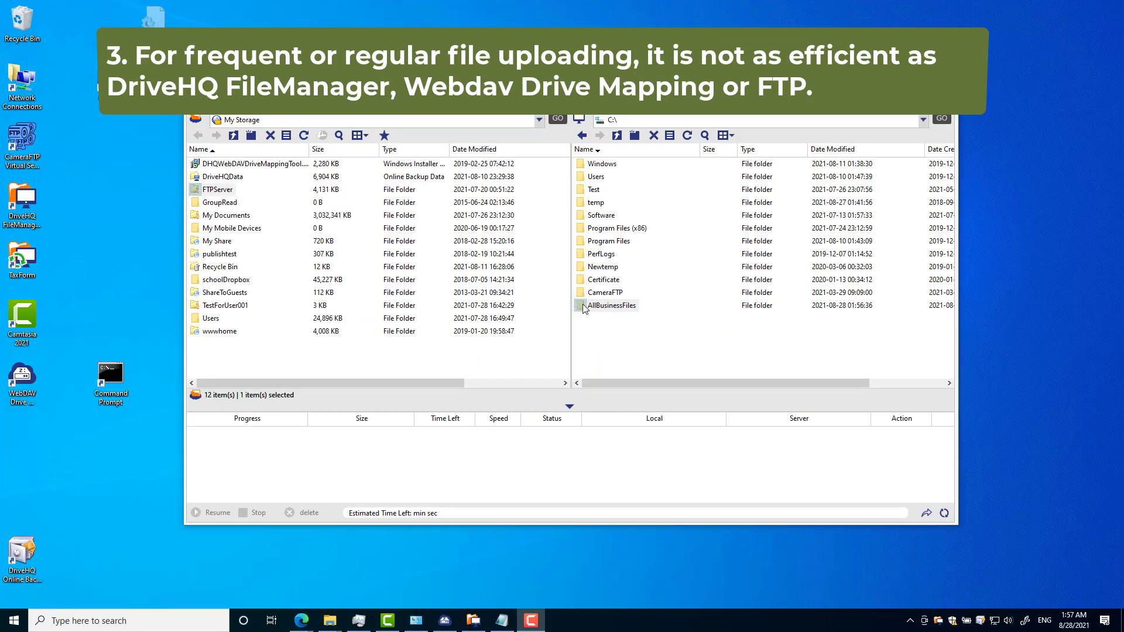
# Step: Upload the local AllBusinessFiles folder from C:\ into My Storage by dragging it across
pyautogui.click(603, 307)
pyautogui.moveTo(602, 309); pyautogui.dragTo(448, 363)
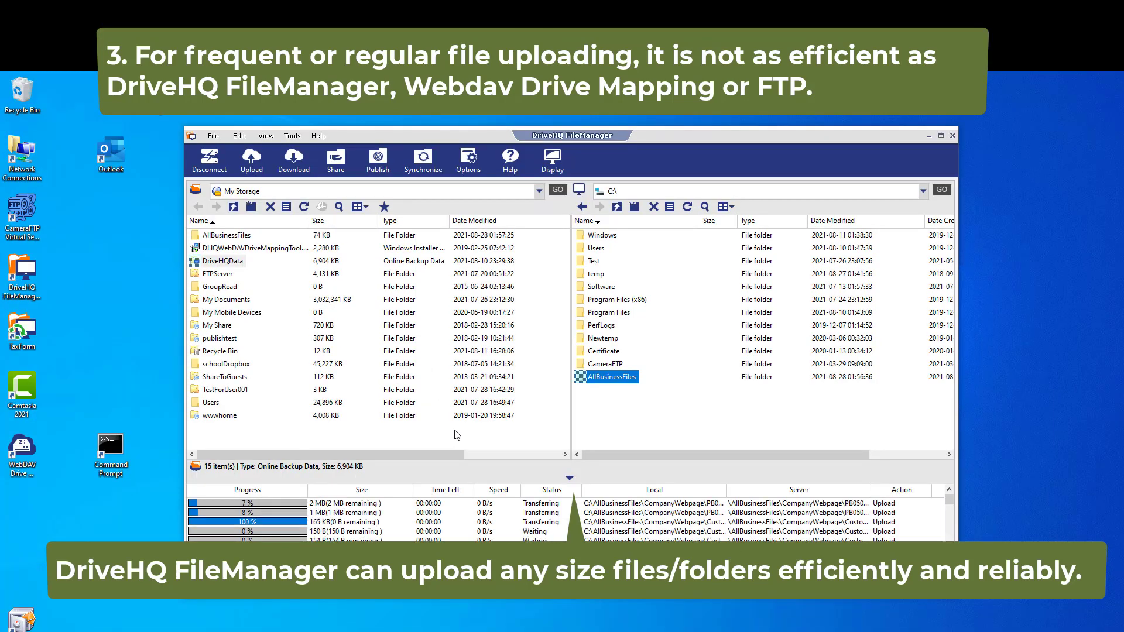